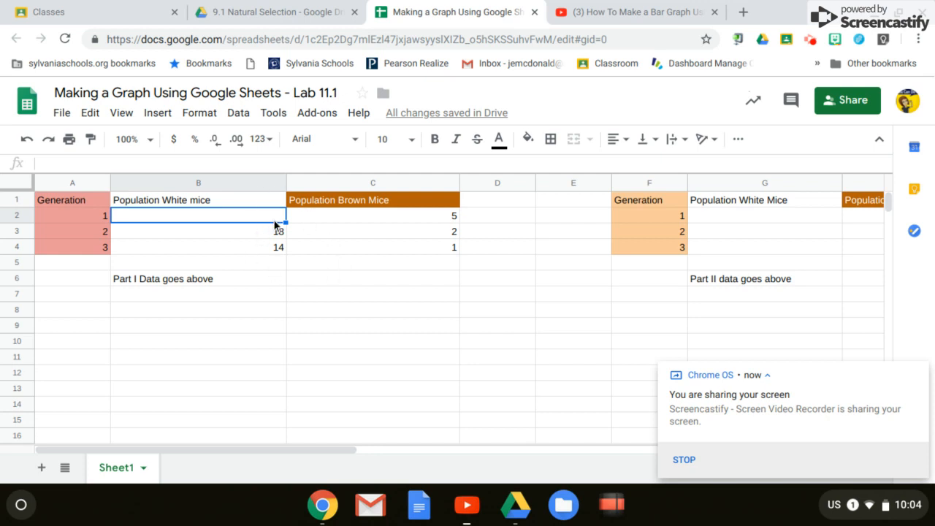
Enter 20 as the generation 1 white mice population in cell B2
text(20)
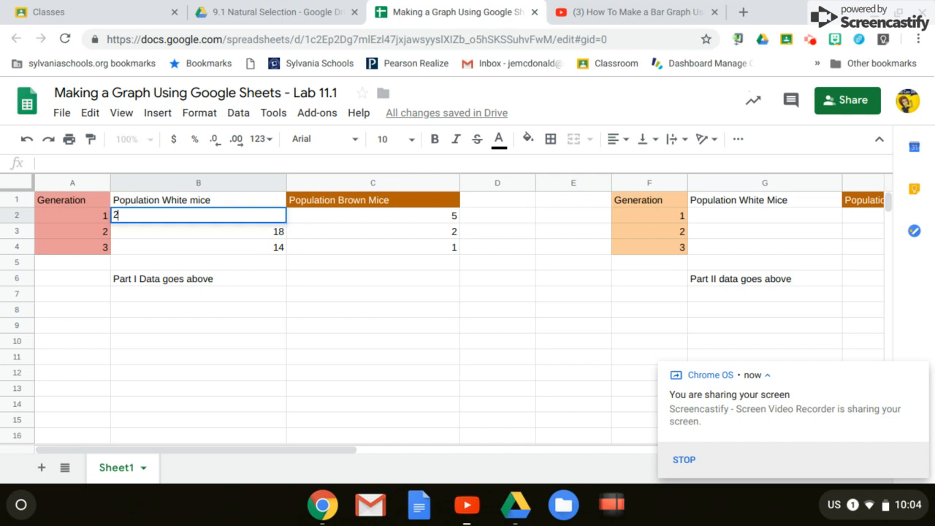
click(305, 244)
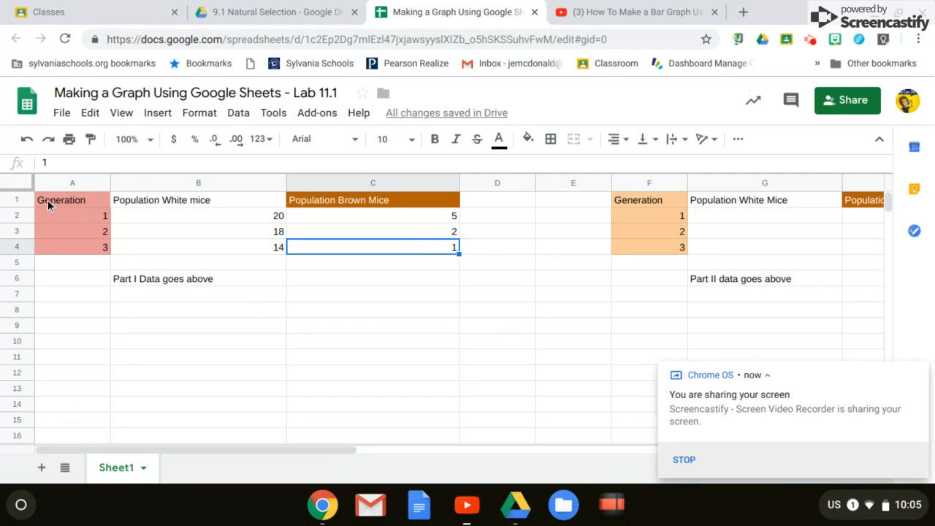
Insert a chart from the Part I generation and mice population data in A1:C4
drag(48, 199, 160, 247)
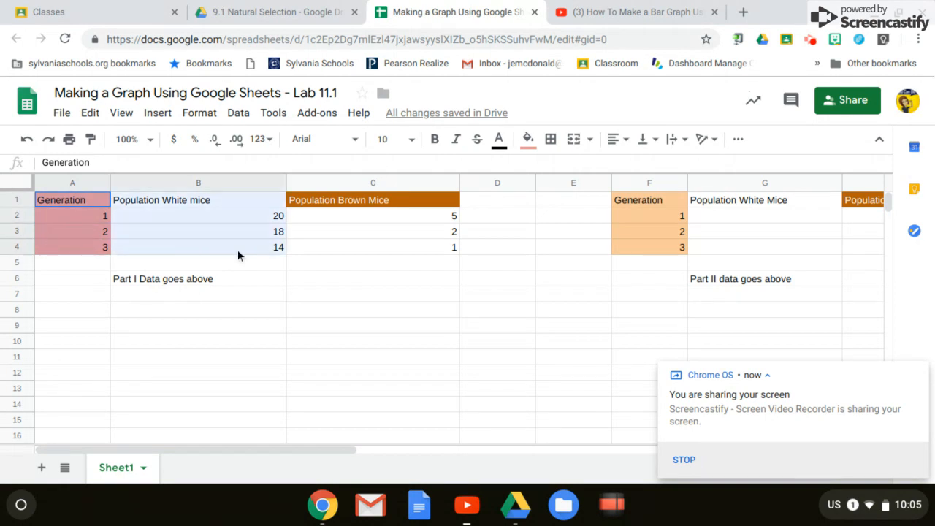
drag(275, 249, 290, 248)
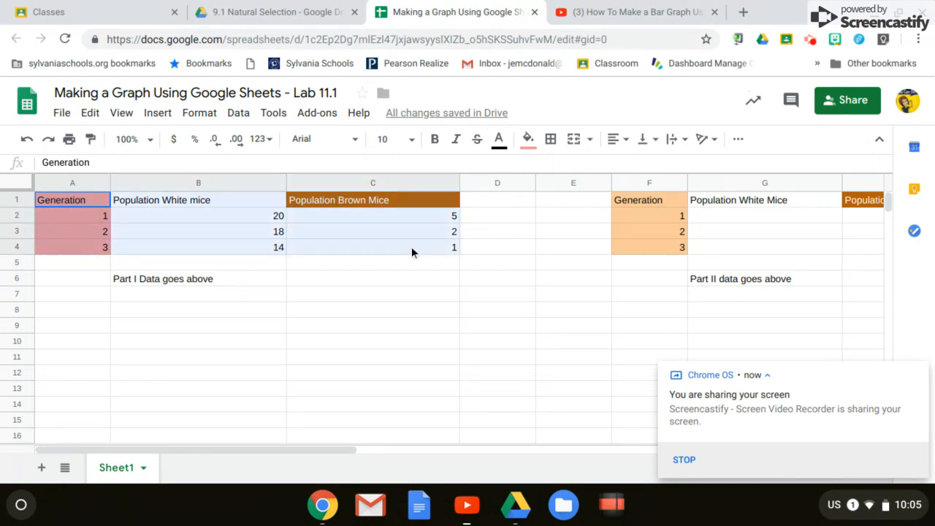
drag(451, 250, 451, 250)
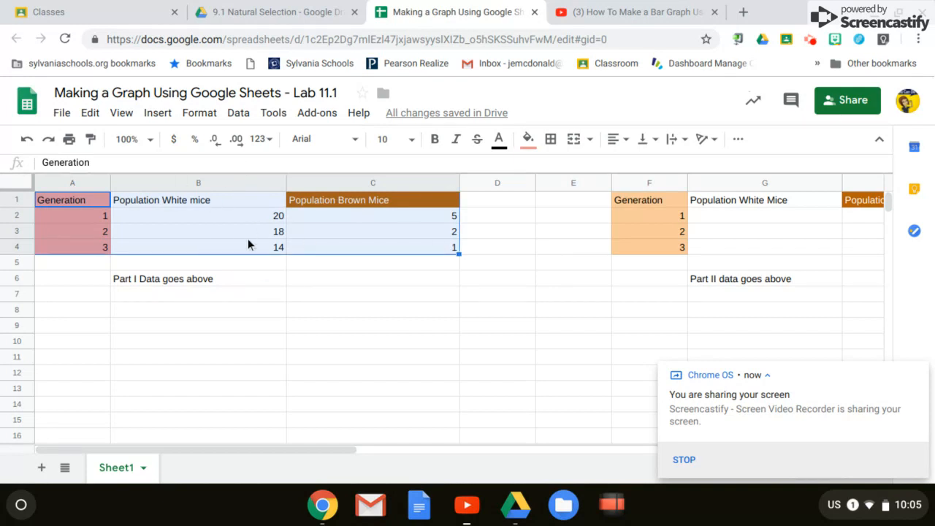
click(158, 114)
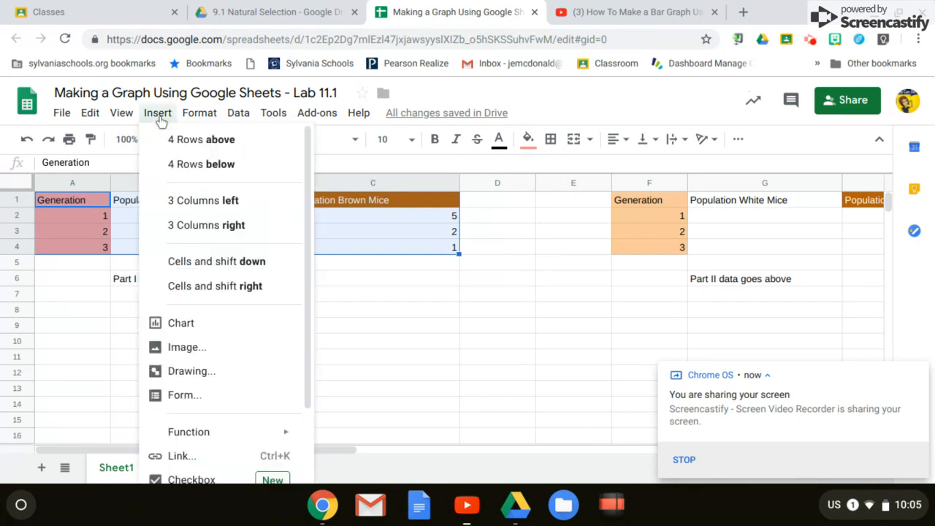
click(182, 324)
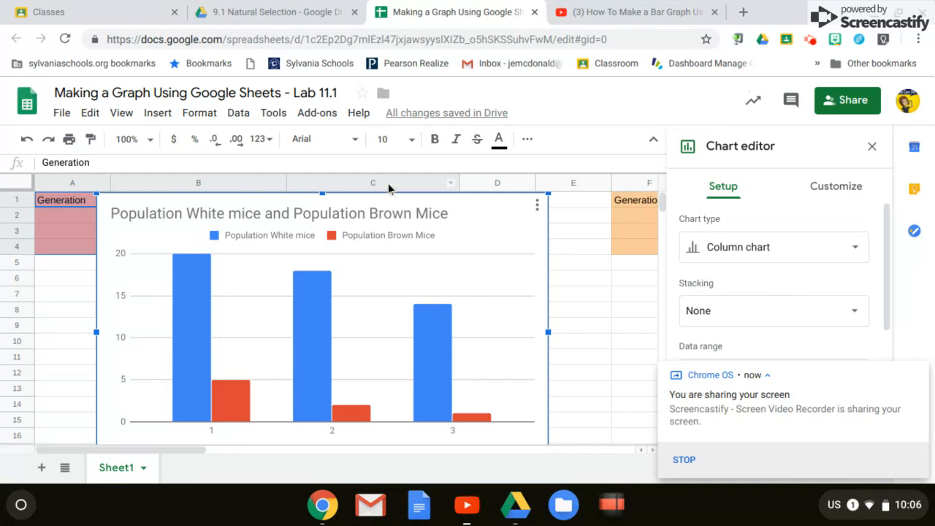
Move the chart below the Part I data table and dismiss the screen-sharing notification
drag(385, 202, 347, 280)
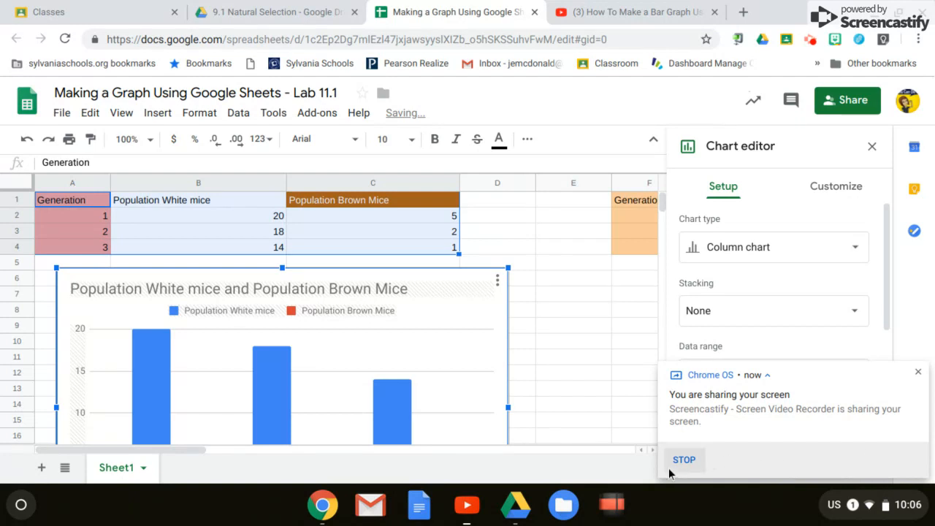
click(916, 372)
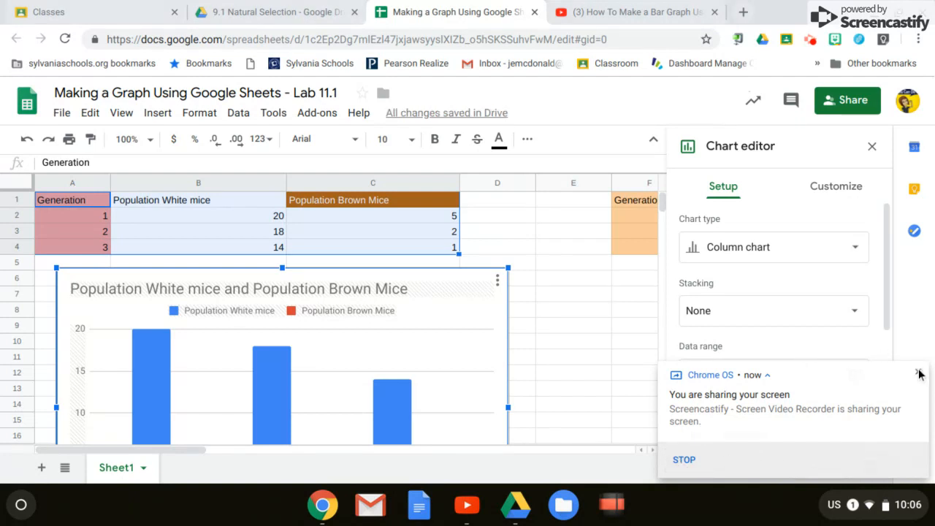
click(554, 326)
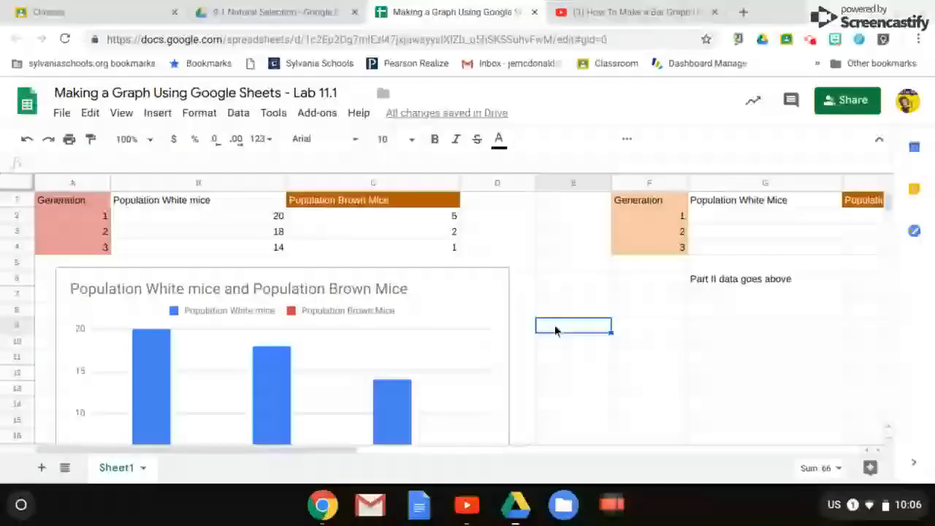
Change the chart title to "Population of Mice in a White Sand Environment"
key(Down)
key(Down)
key(Down)
key(Down)
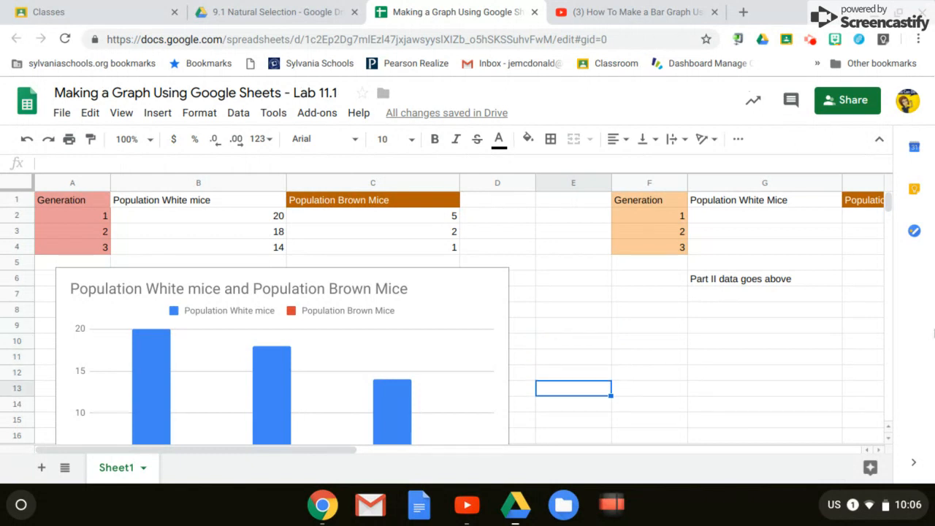
mouse_move(886, 206)
mouse_down()
mouse_move(885, 222)
mouse_move(885, 196)
mouse_move(883, 205)
mouse_up()
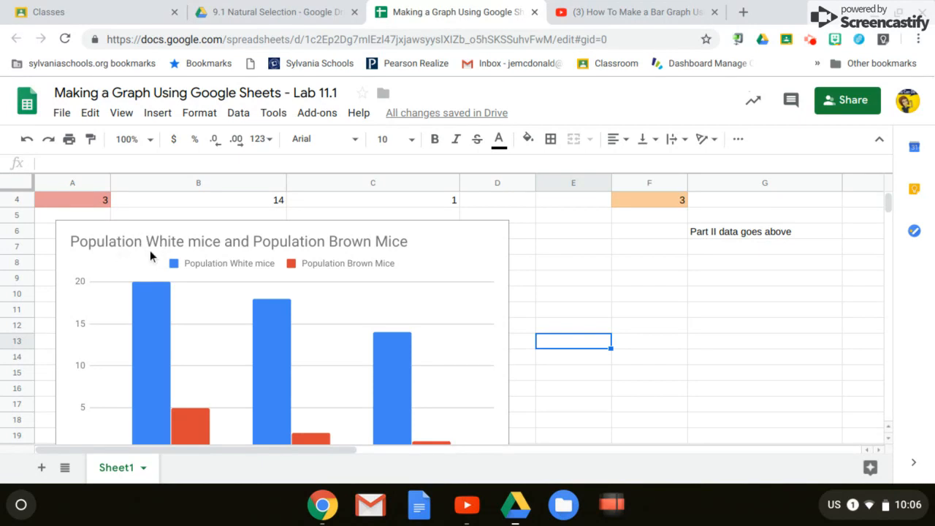
click(326, 237)
double_click(327, 237)
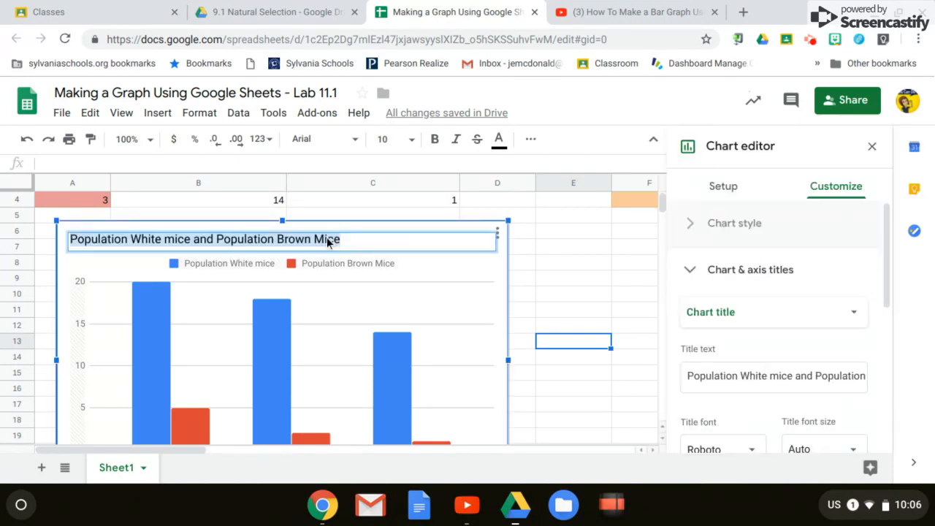
key(BackSpace)
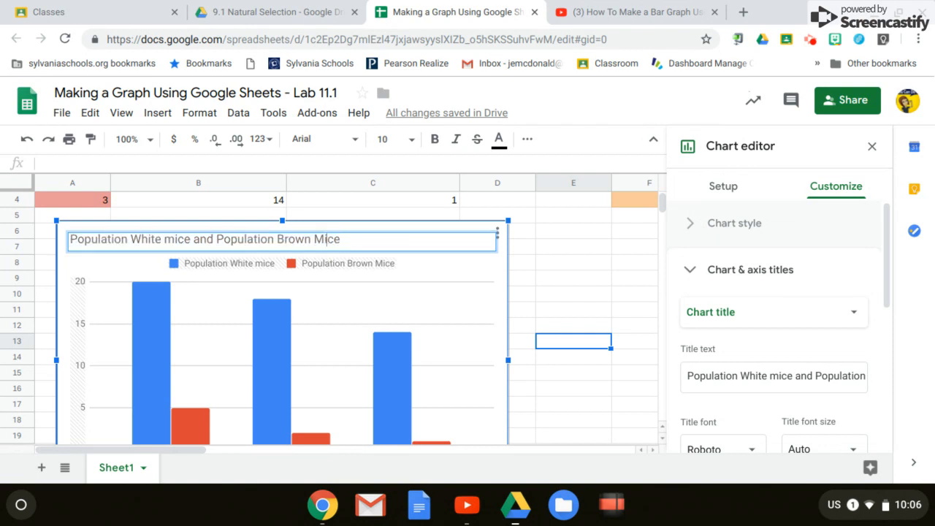
text(P)
key(ctrl+a)
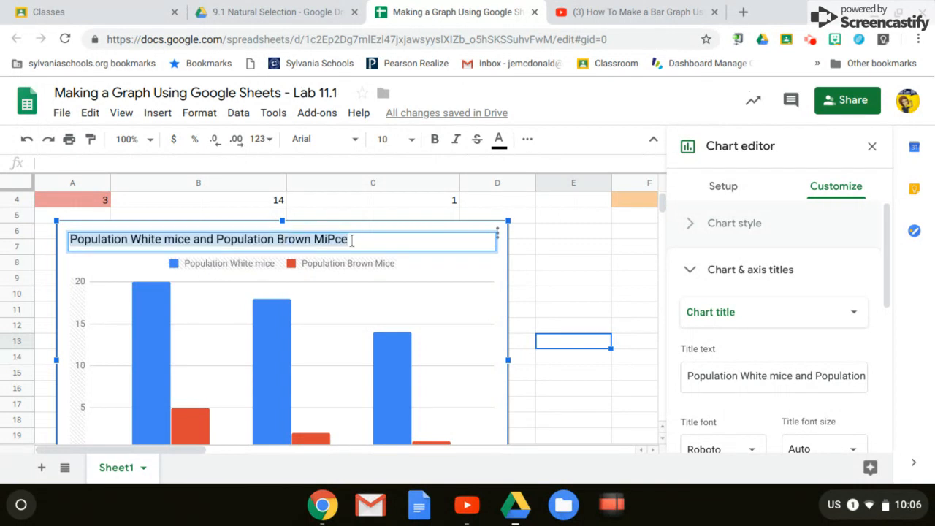
text(Population fo)
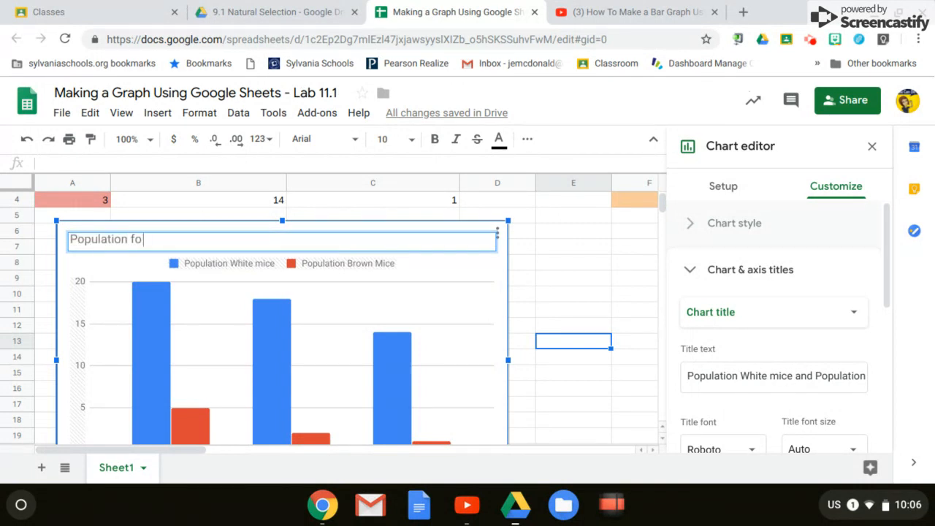
key(BackSpace)
key(BackSpace)
text(of Mice in a whi)
key(BackSpace)
key(BackSpace)
key(BackSpace)
text(White Sand Environment)
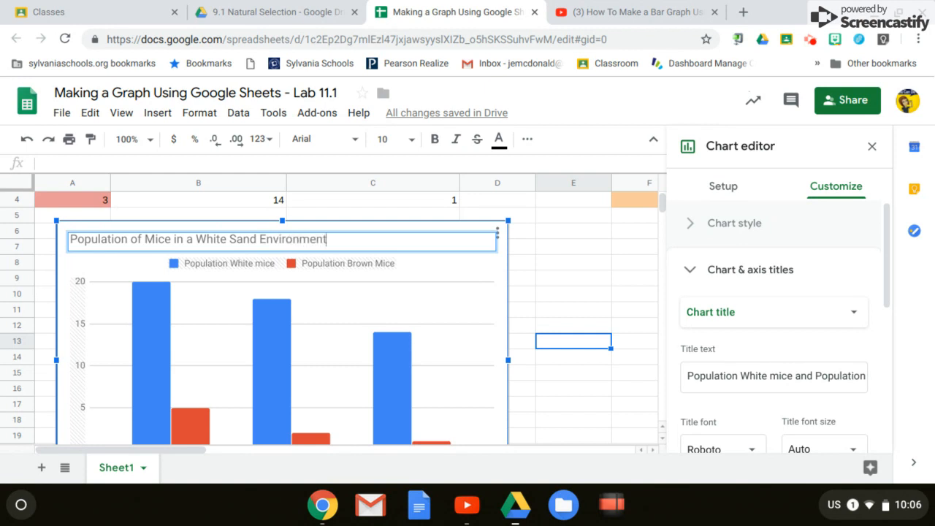
click(459, 265)
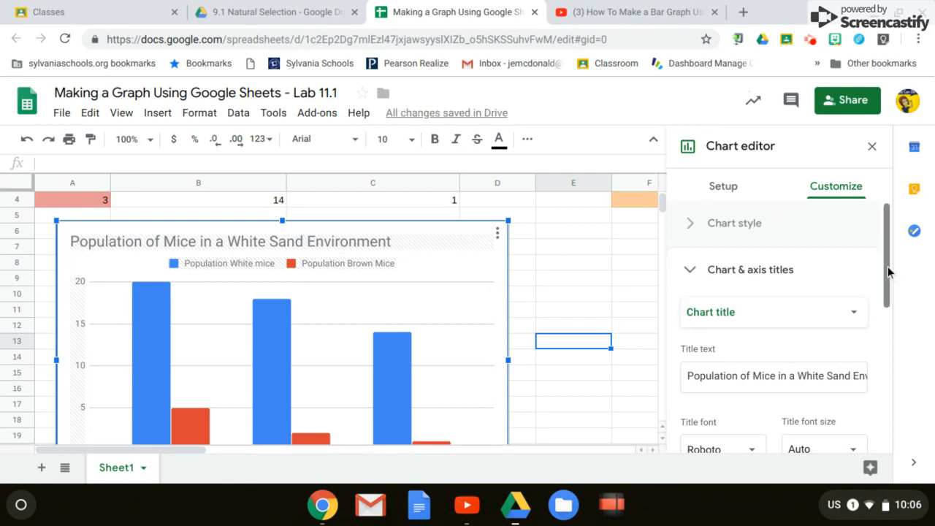
Zoom the page out until the whole chart fits, and examine its bars and generation axis
key(ctrl+minus)
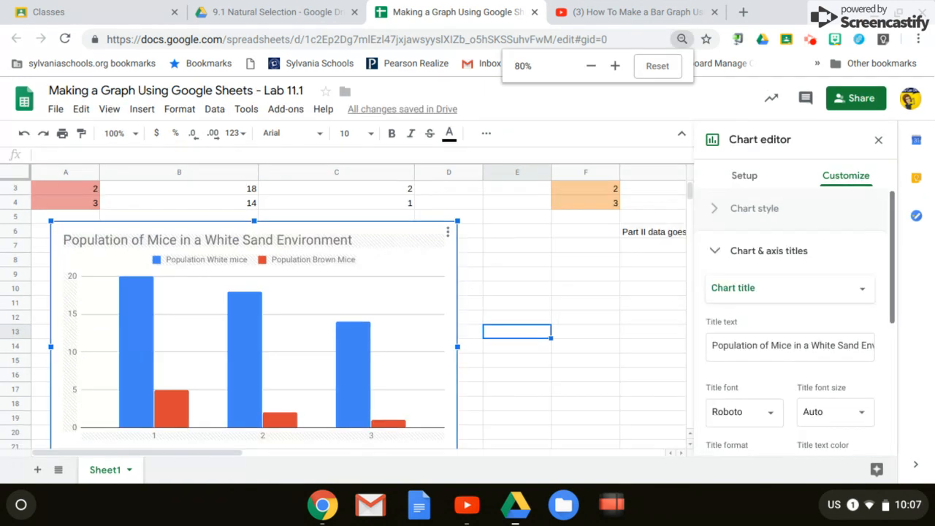
key(ctrl+minus)
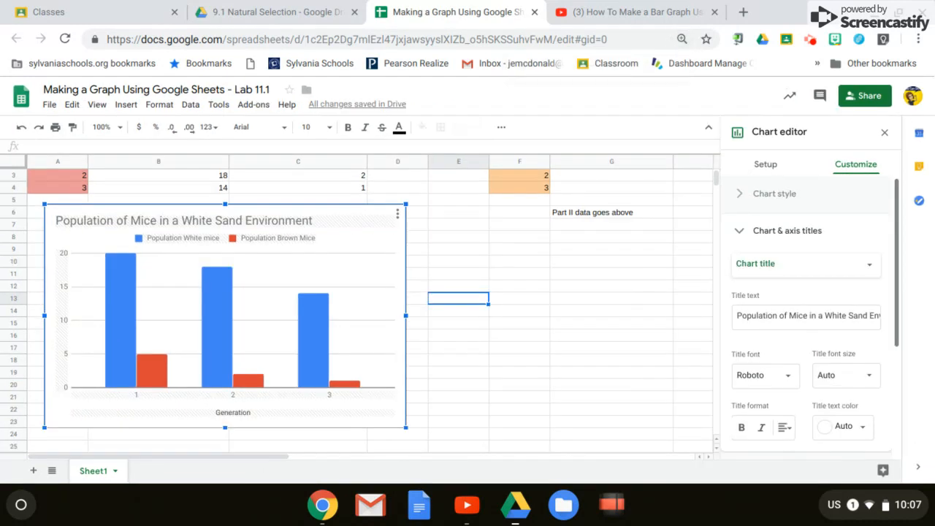
key(ctrl+plus)
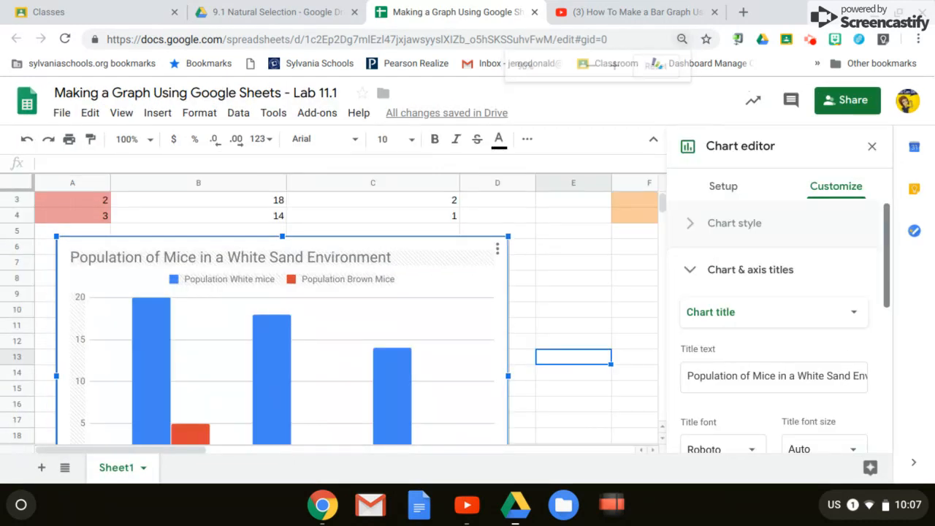
key(ctrl+minus)
key(ctrl+minus)
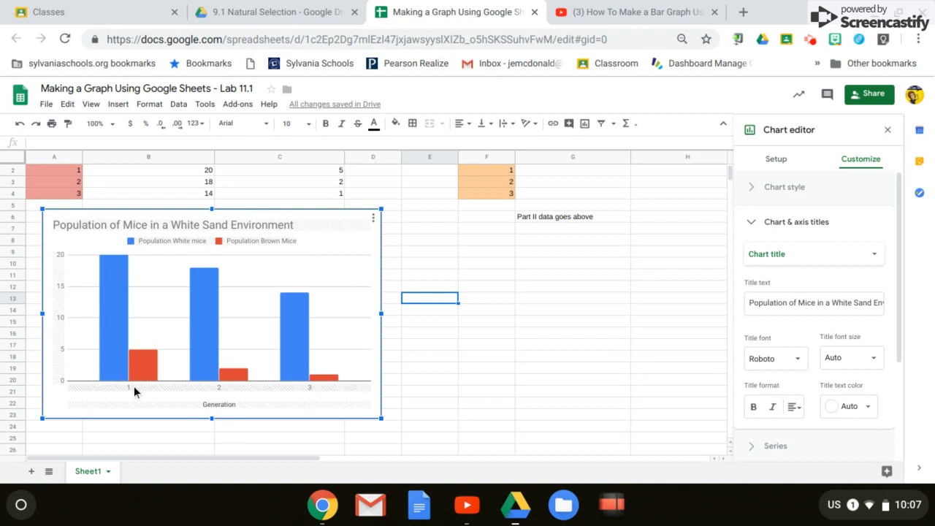
mouse_move(231, 381)
mouse_move(315, 376)
mouse_move(121, 271)
Set the color of the Population White mice series to light gray
click(834, 223)
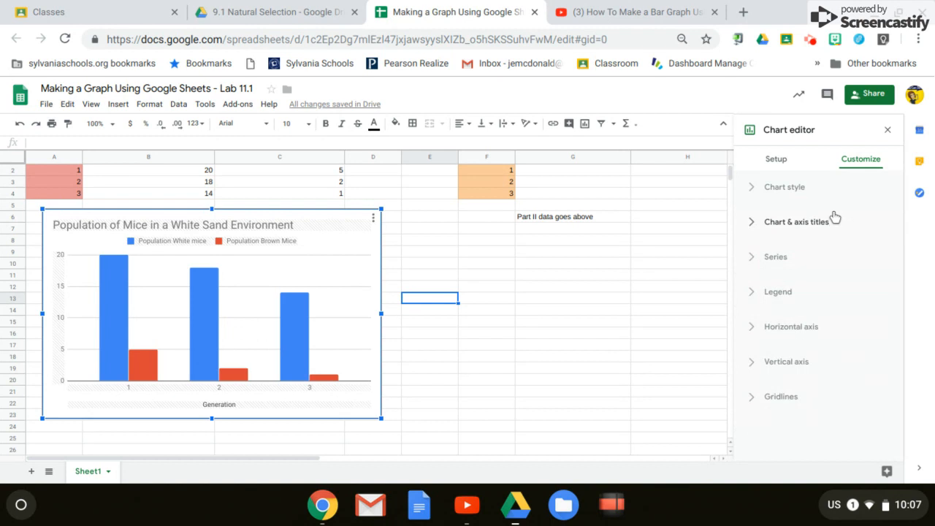
click(785, 267)
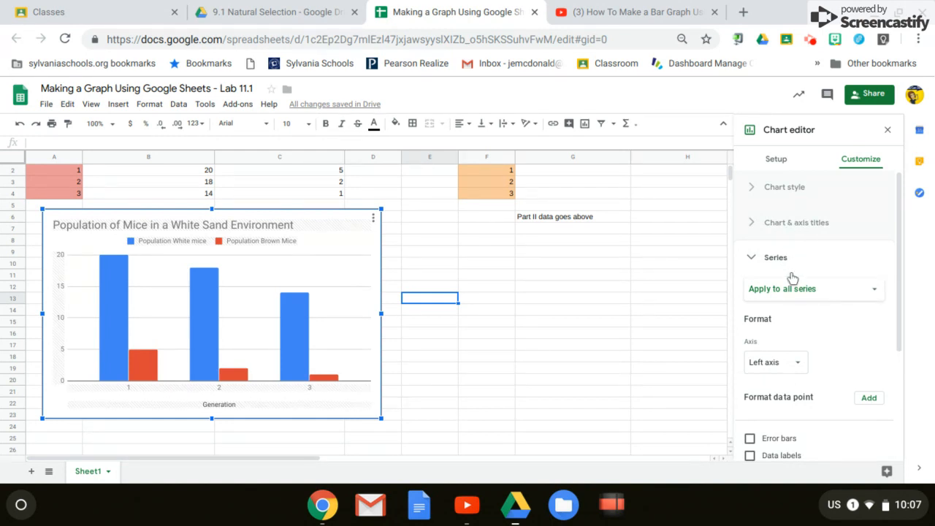
click(779, 260)
click(778, 260)
click(786, 296)
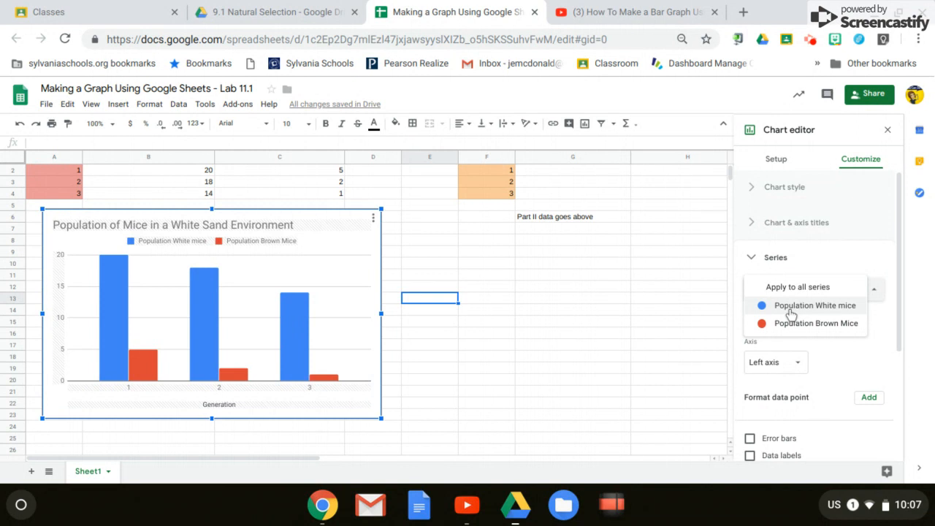
click(791, 306)
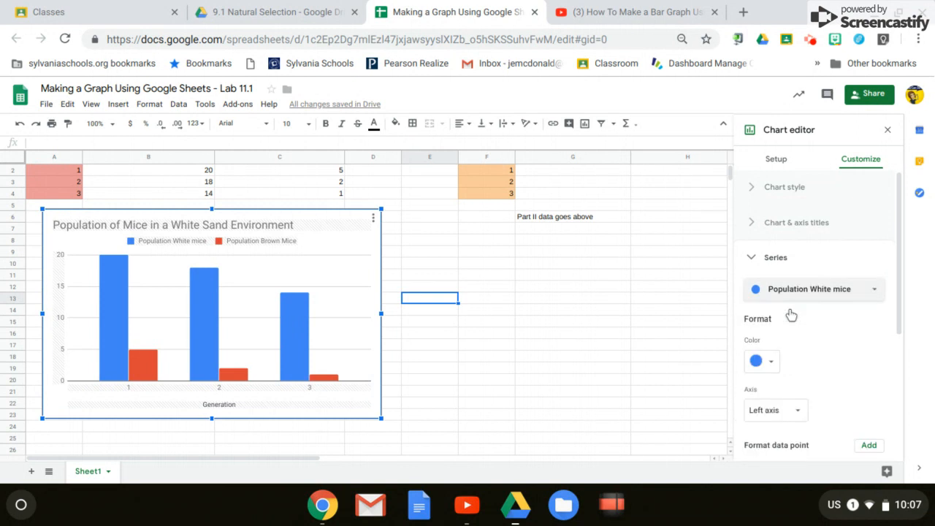
click(773, 365)
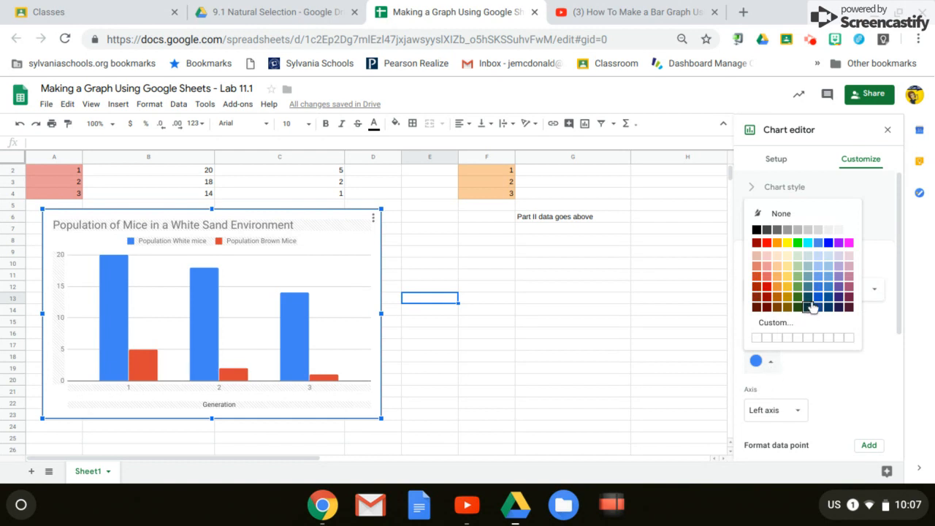
click(820, 232)
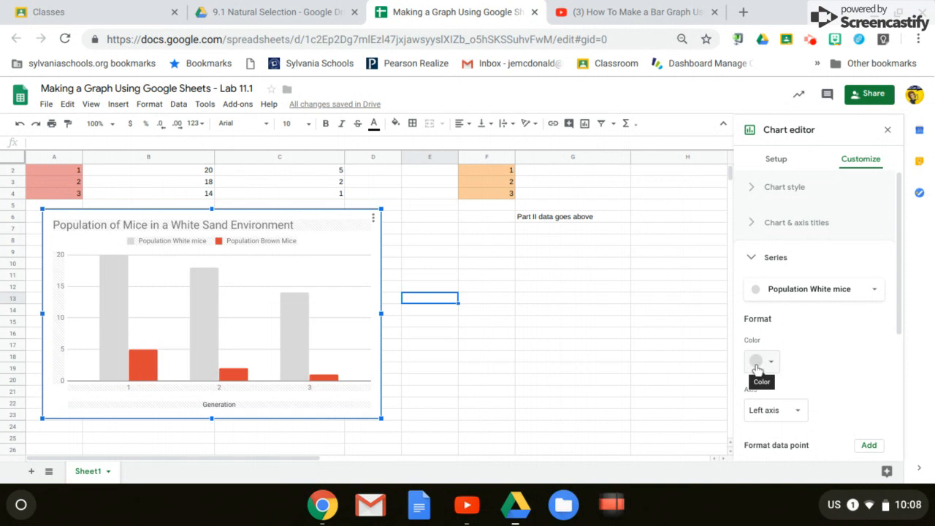
Set the color of the Population Brown Mice series to dark yellowish brown
click(773, 269)
click(774, 269)
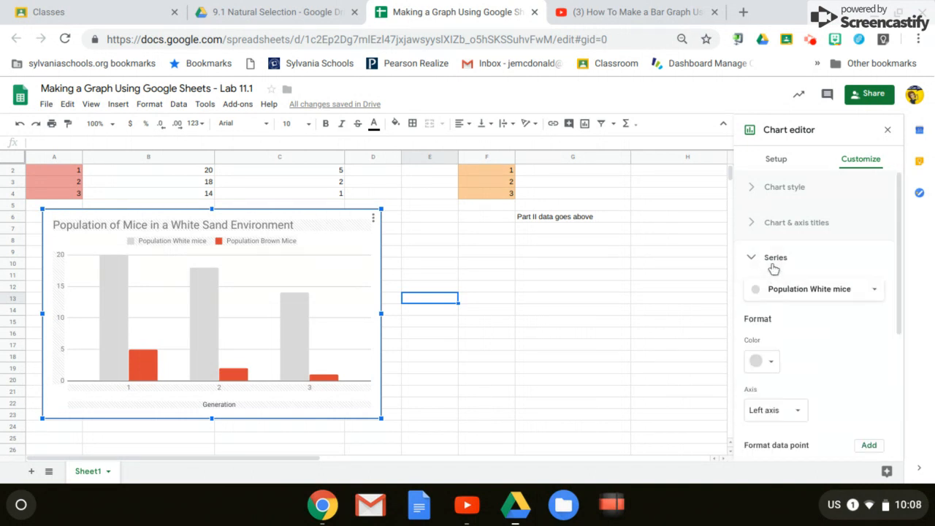
click(778, 290)
click(779, 311)
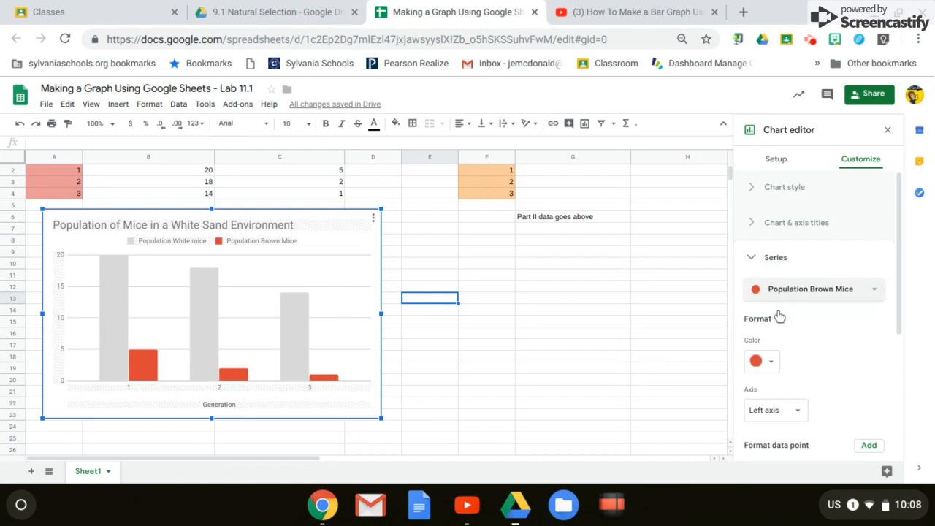
click(763, 364)
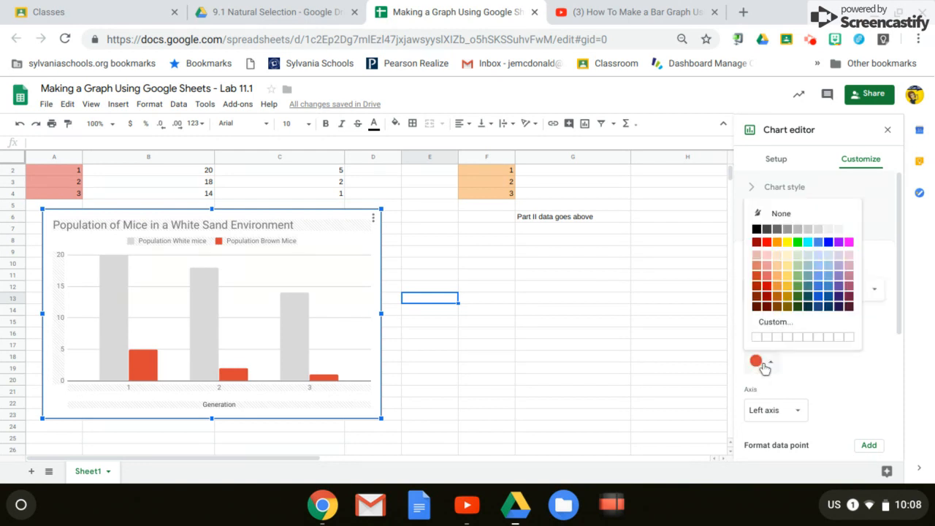
click(788, 309)
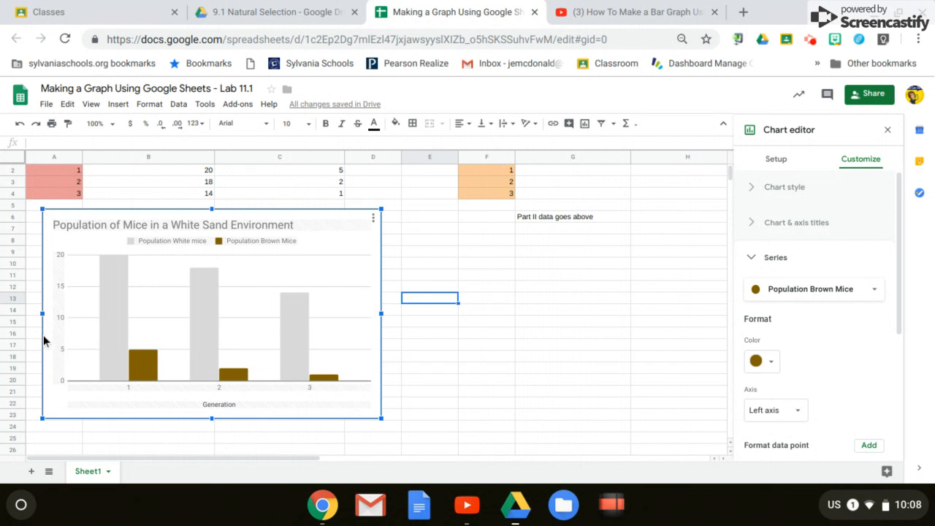
Add the vertical axis title "Number of Mice" to the mice population chart and leave the chart editor
click(819, 229)
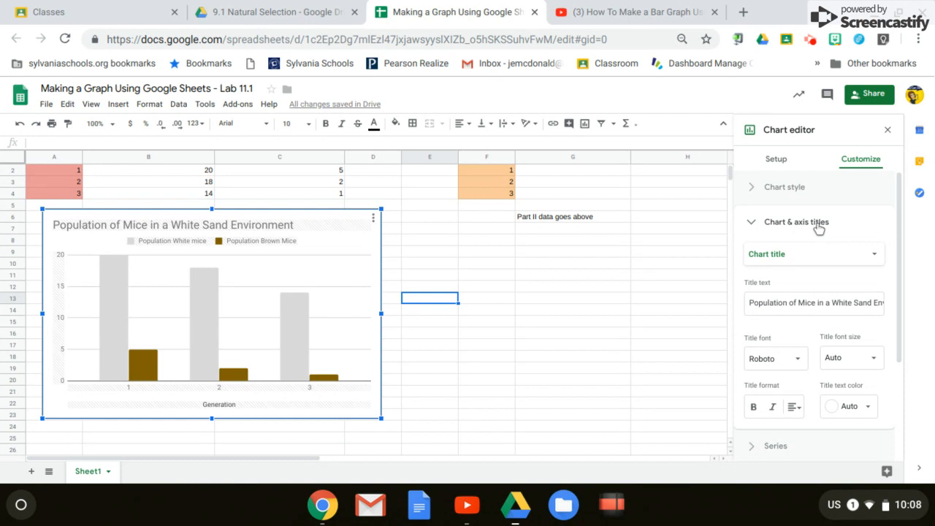
click(821, 258)
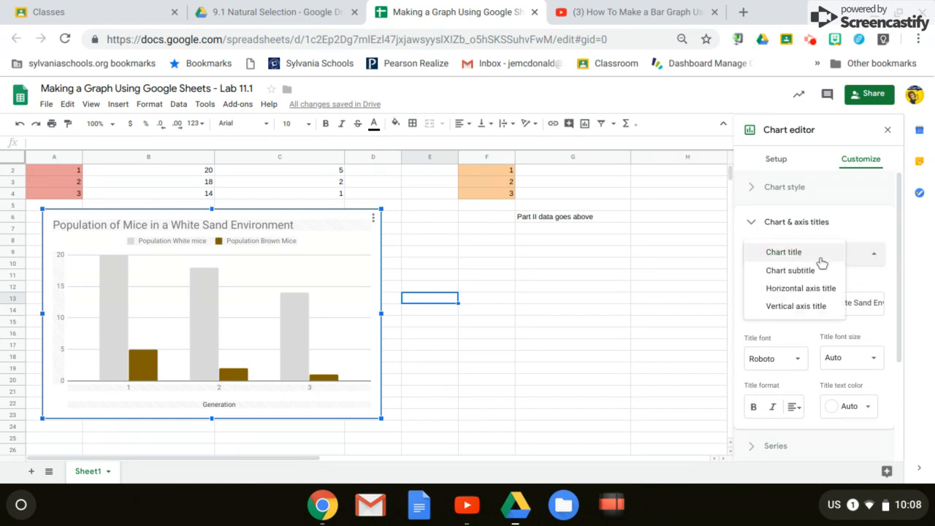
click(818, 307)
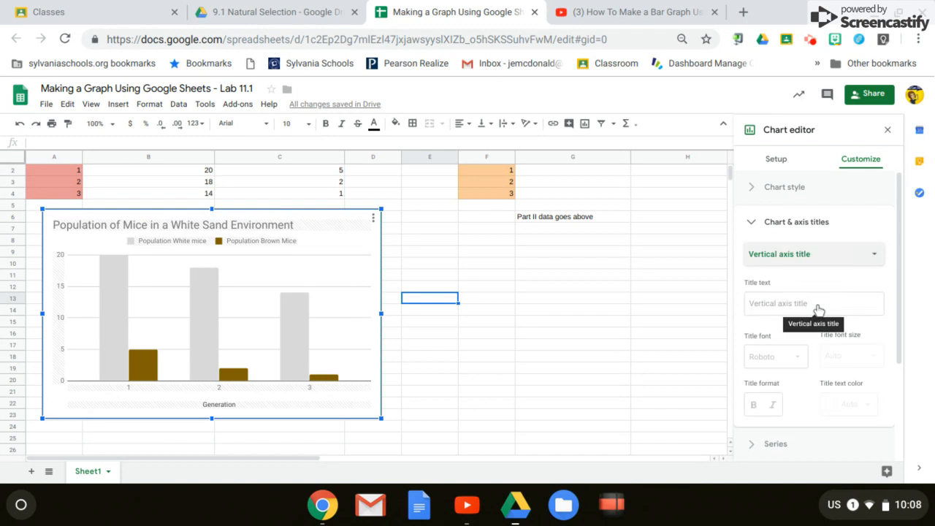
click(817, 305)
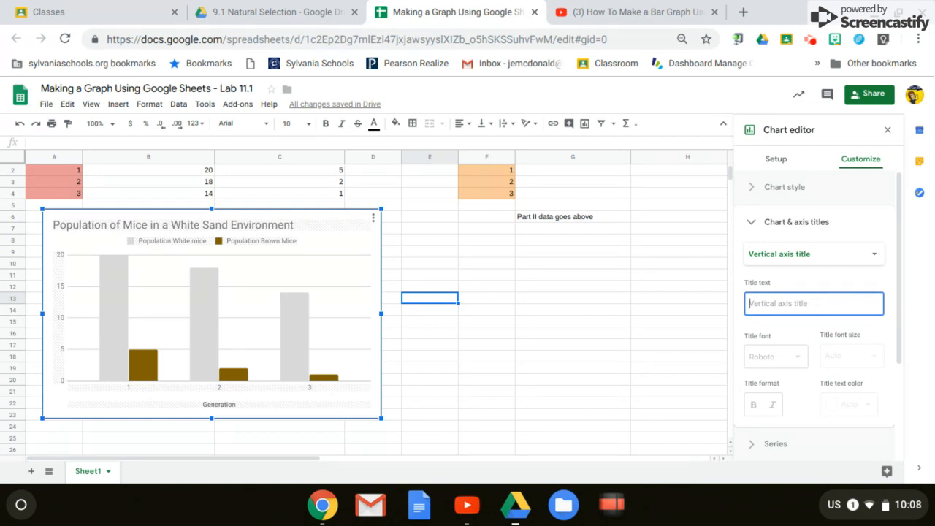
text(Number )
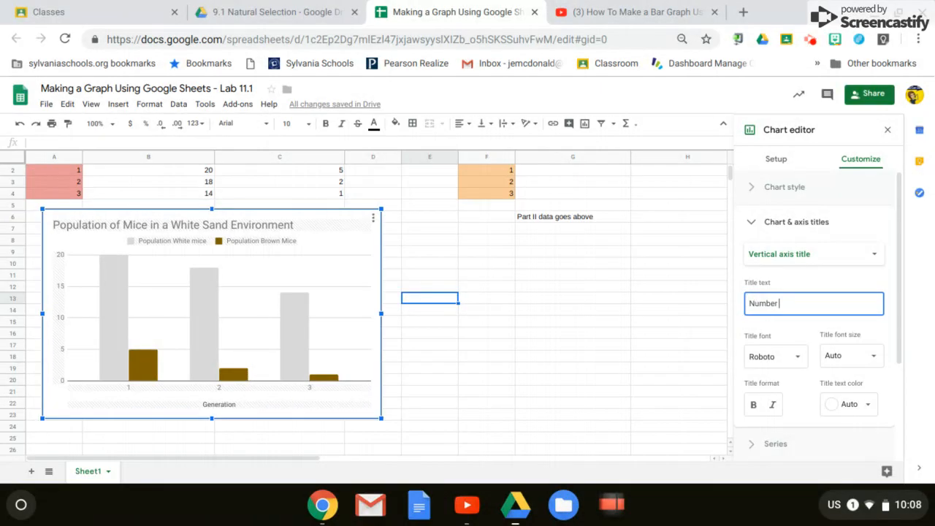
text(of Mice)
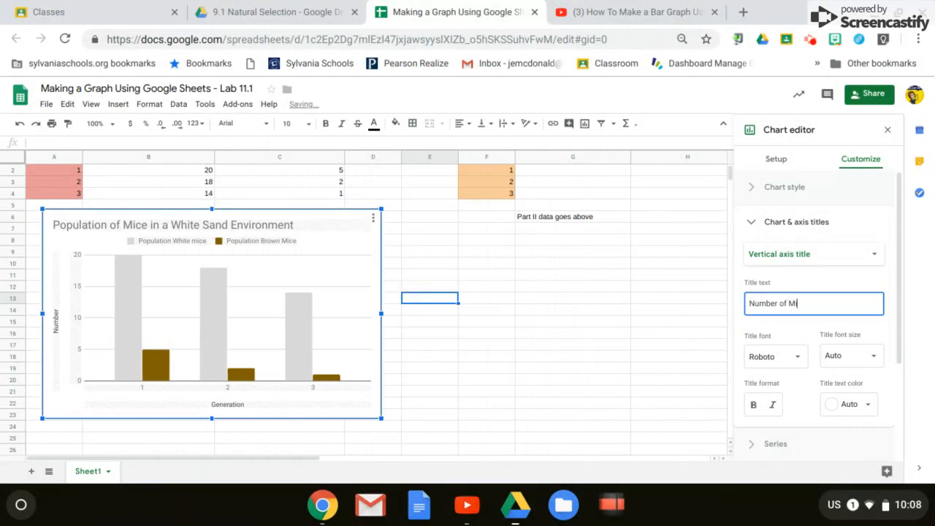
click(798, 333)
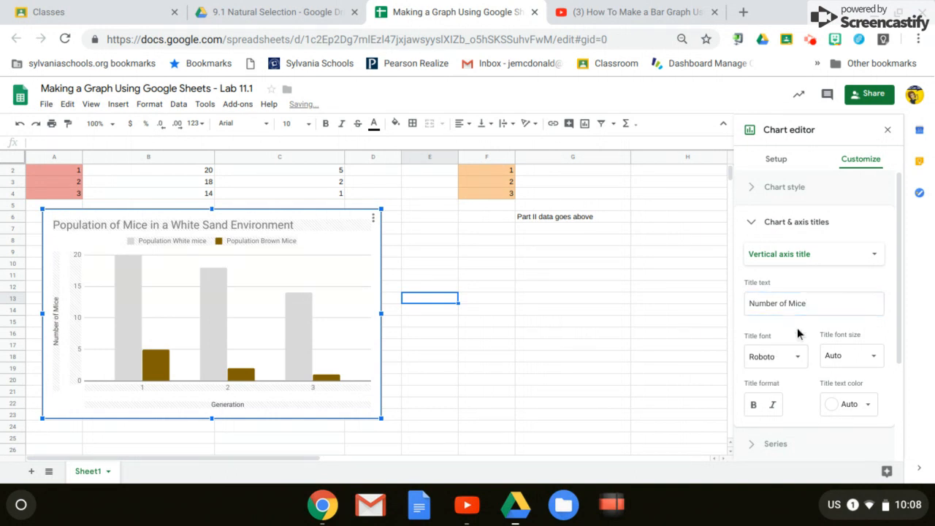
click(618, 338)
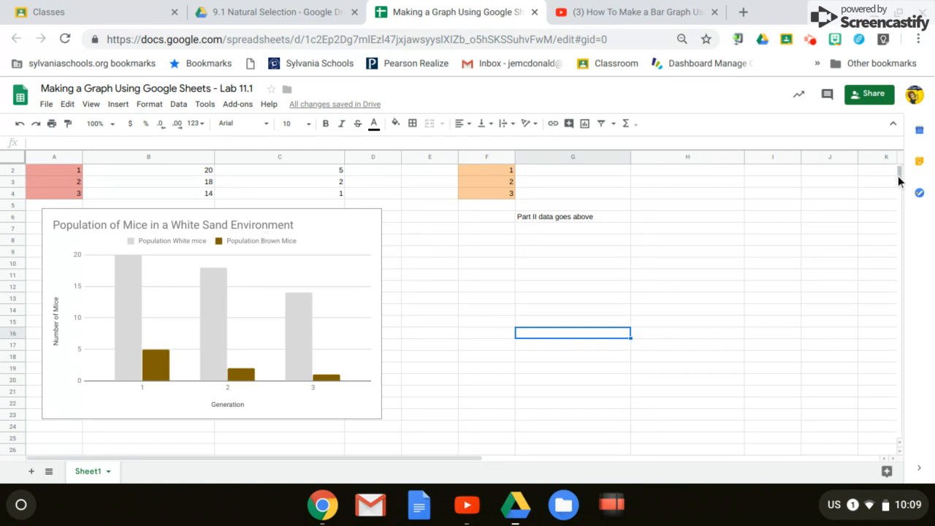
drag(901, 176, 899, 167)
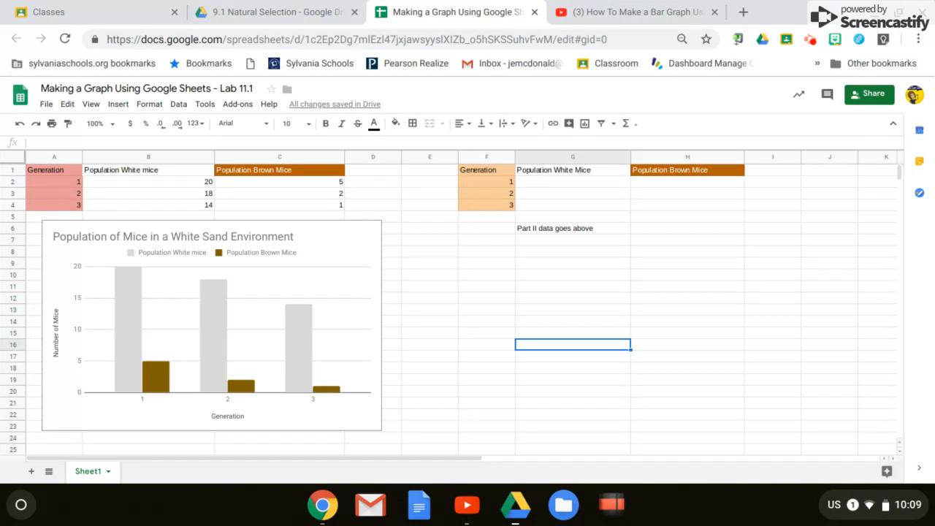
click(809, 40)
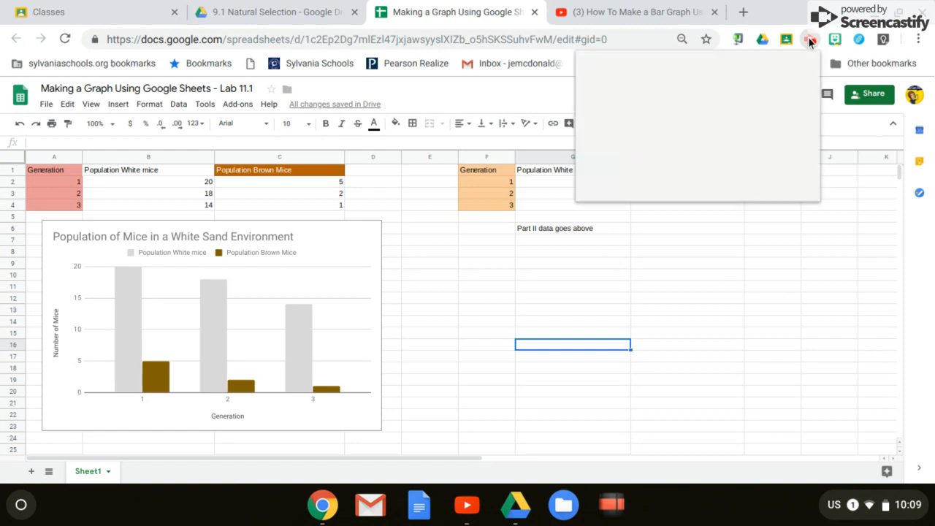